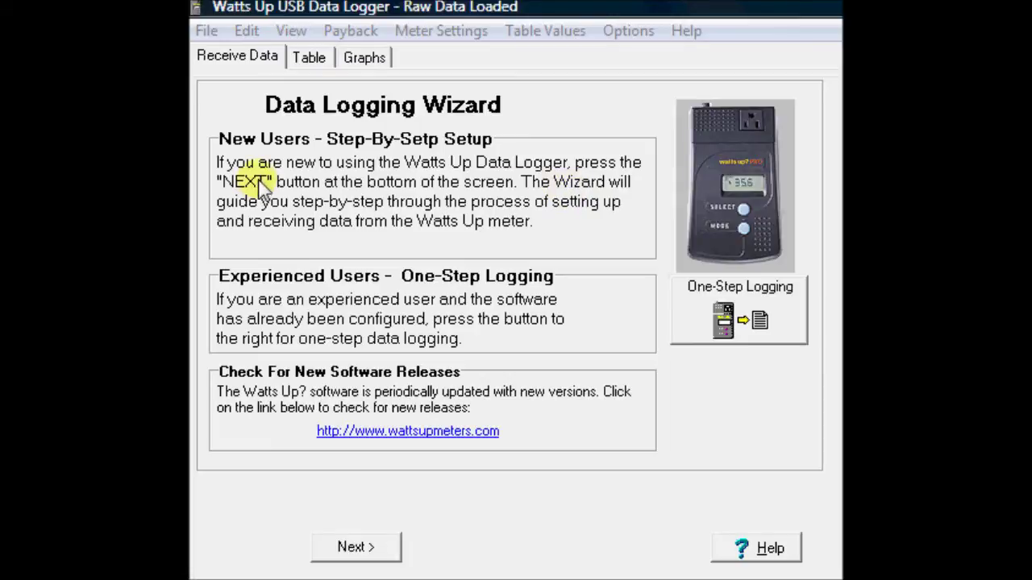
- Advance the Data Logging Wizard past Step One to the USB test, which finds the PRO meter on Com5
click(355, 547)
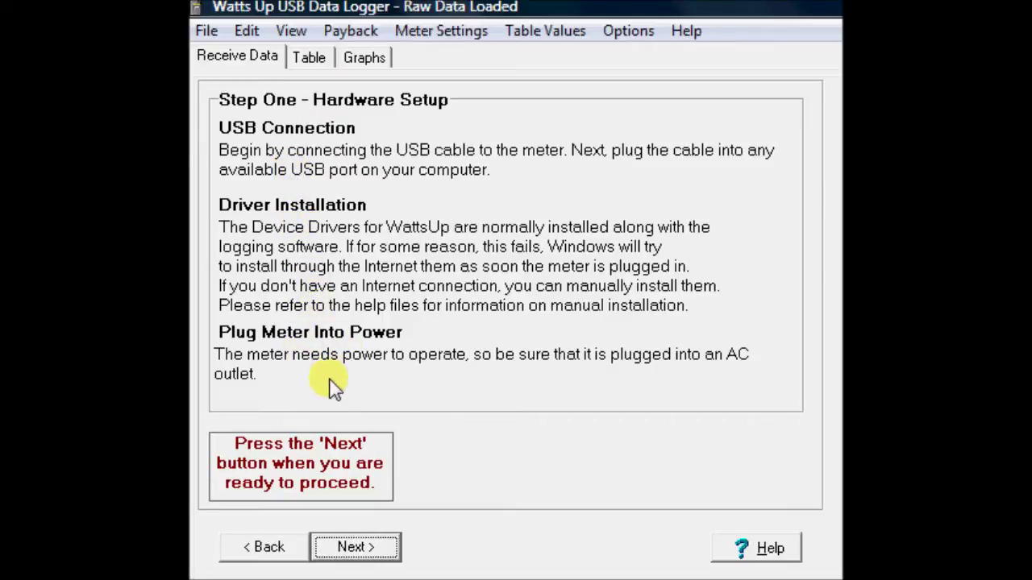
click(357, 548)
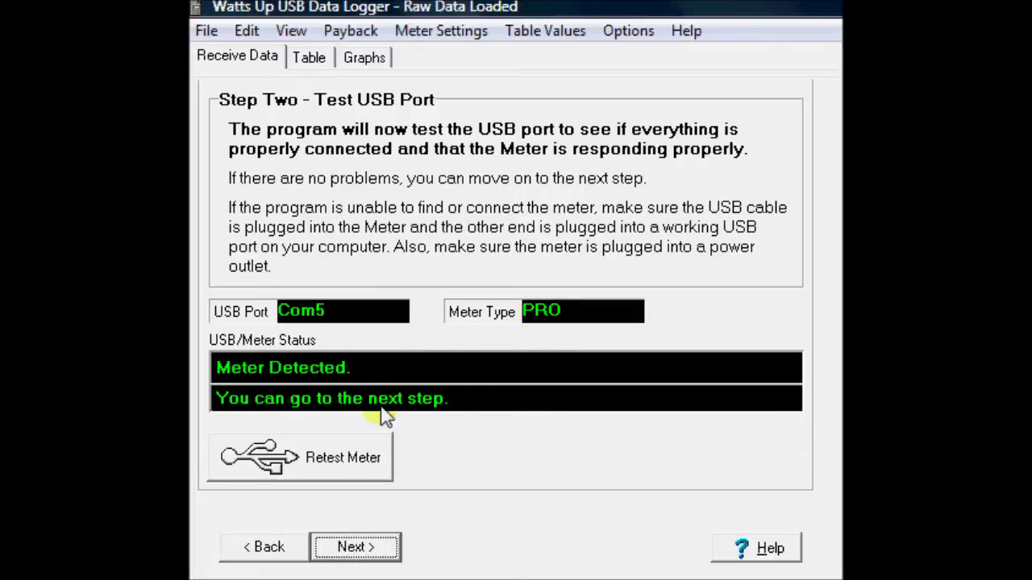
- Request the meter's data, transfer all 32588 records, and show them as a timestamped Watts table
click(360, 548)
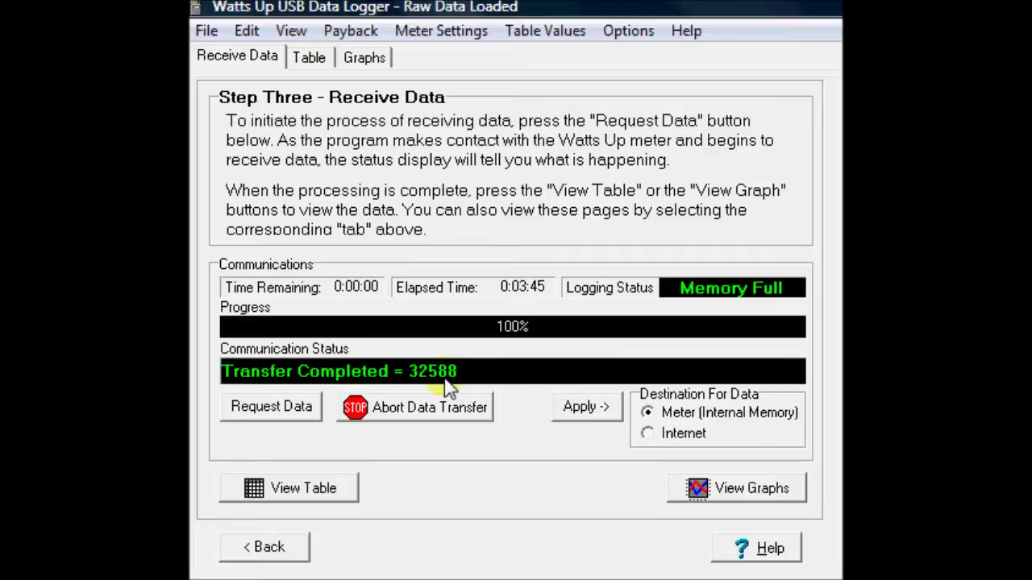
click(266, 408)
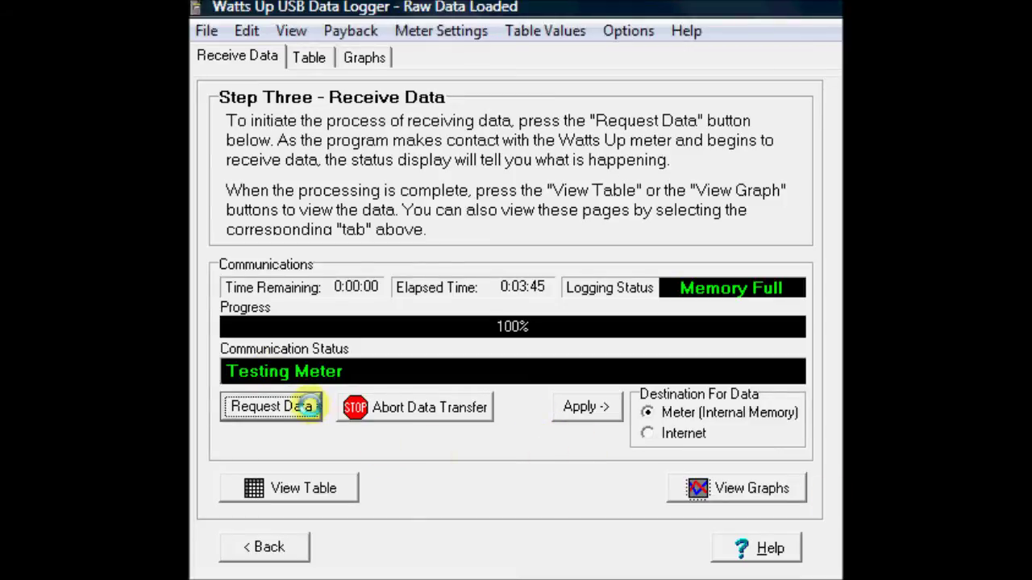
click(297, 399)
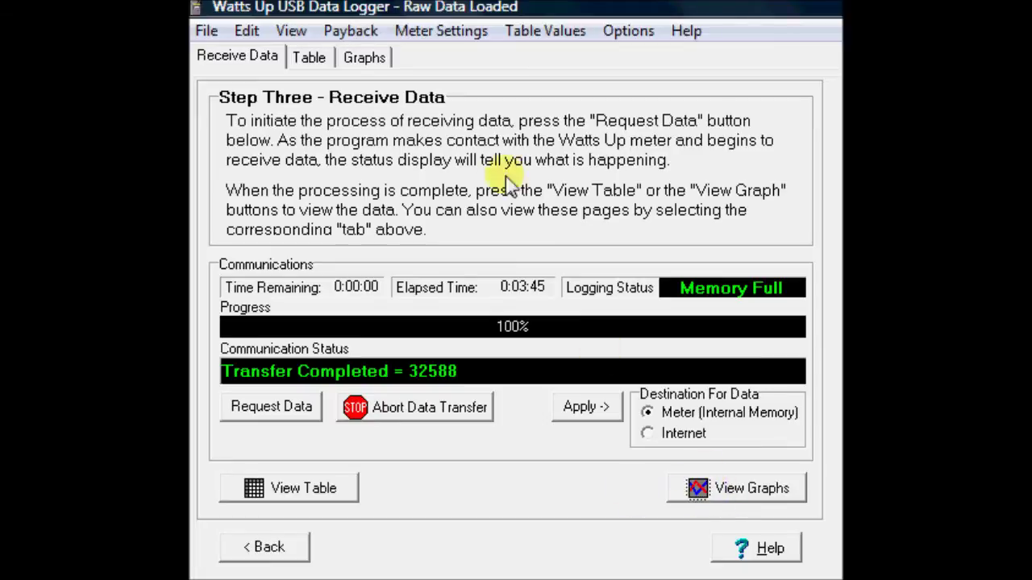
click(316, 489)
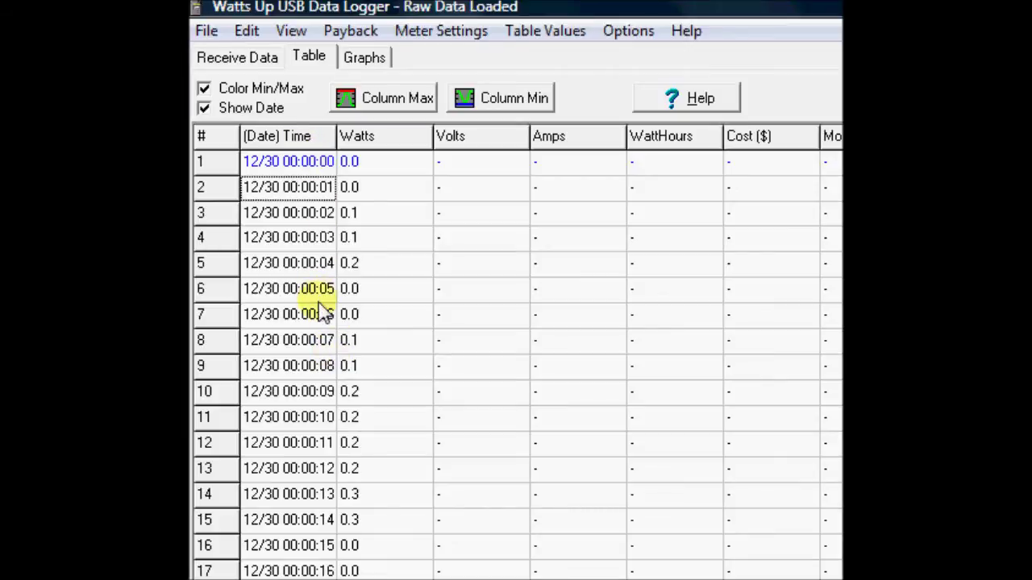
- Plot the logged Watts on the Graphs tab from 12:00 AM to about 8:15 AM
click(207, 31)
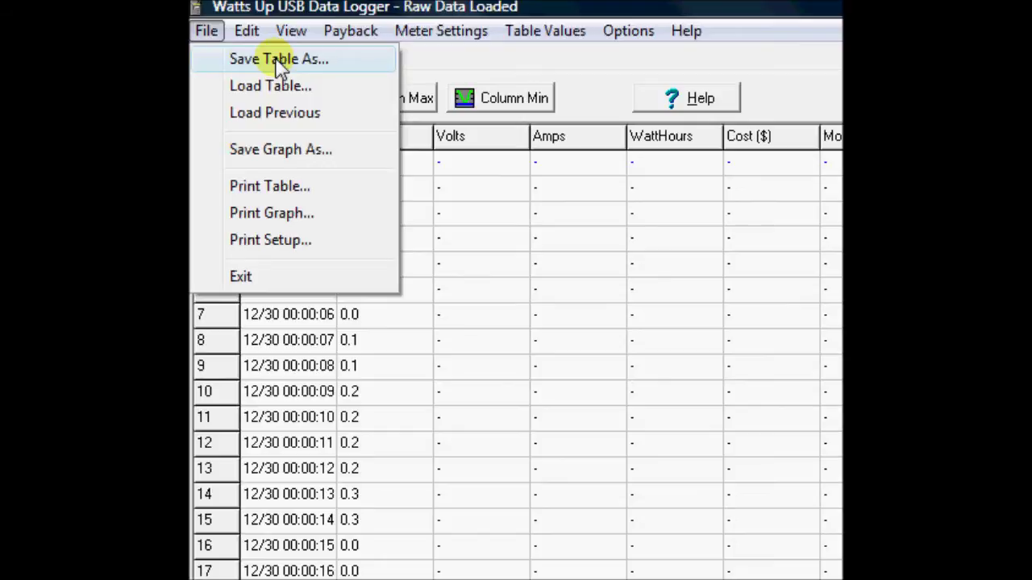
key(Escape)
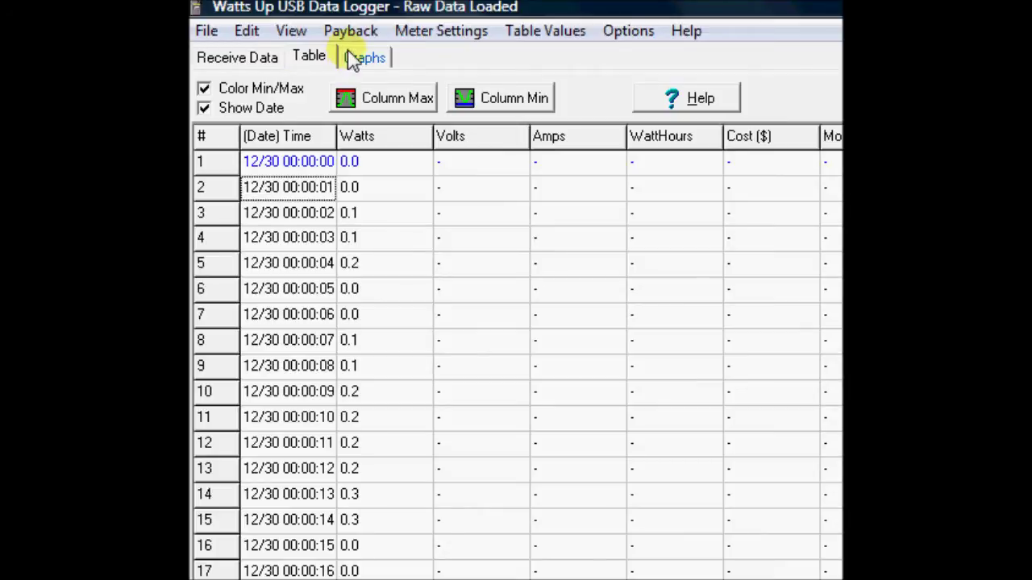
click(389, 60)
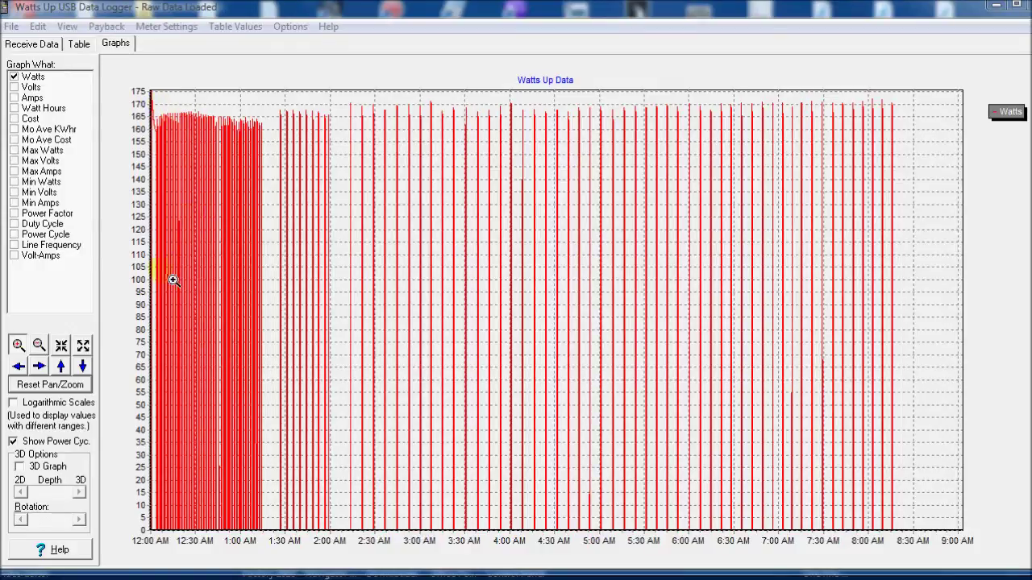
- Zoom the Watts graph repeatedly into the first twenty minutes after 12 AM
click(171, 333)
click(569, 270)
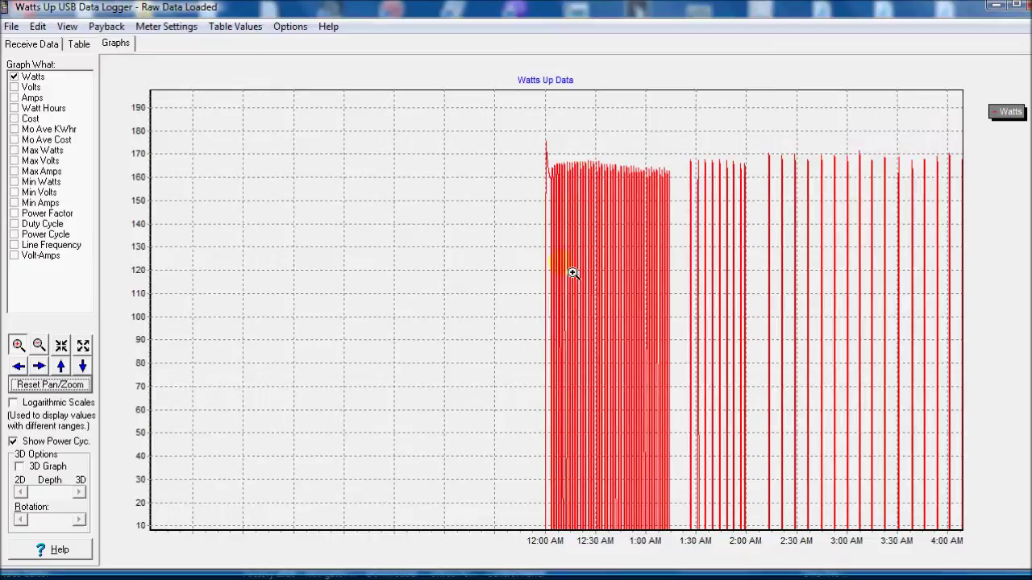
click(571, 286)
click(562, 347)
click(603, 352)
click(534, 267)
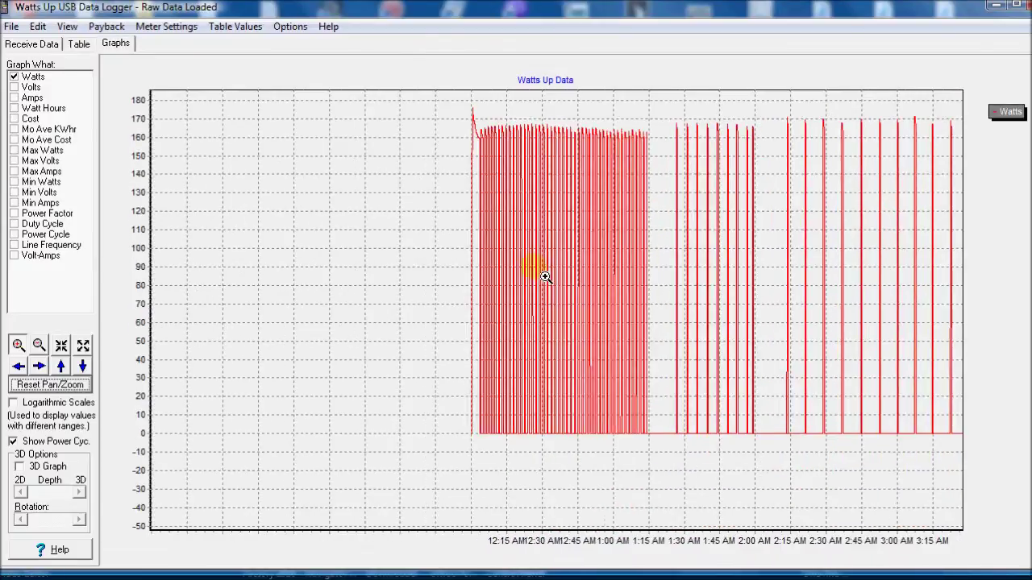
click(534, 290)
click(604, 339)
click(568, 323)
click(550, 313)
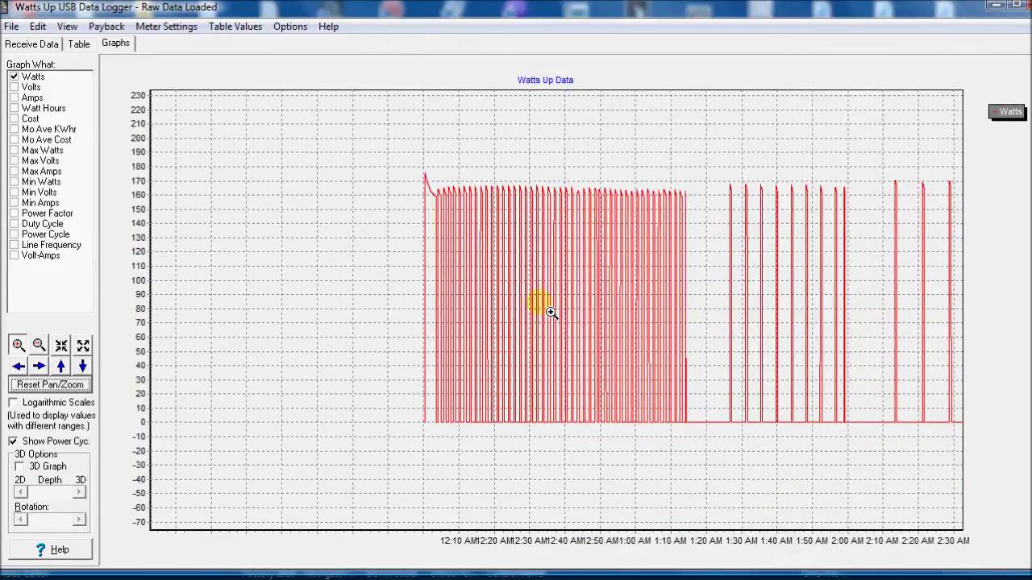
click(605, 332)
click(581, 325)
click(482, 307)
click(578, 335)
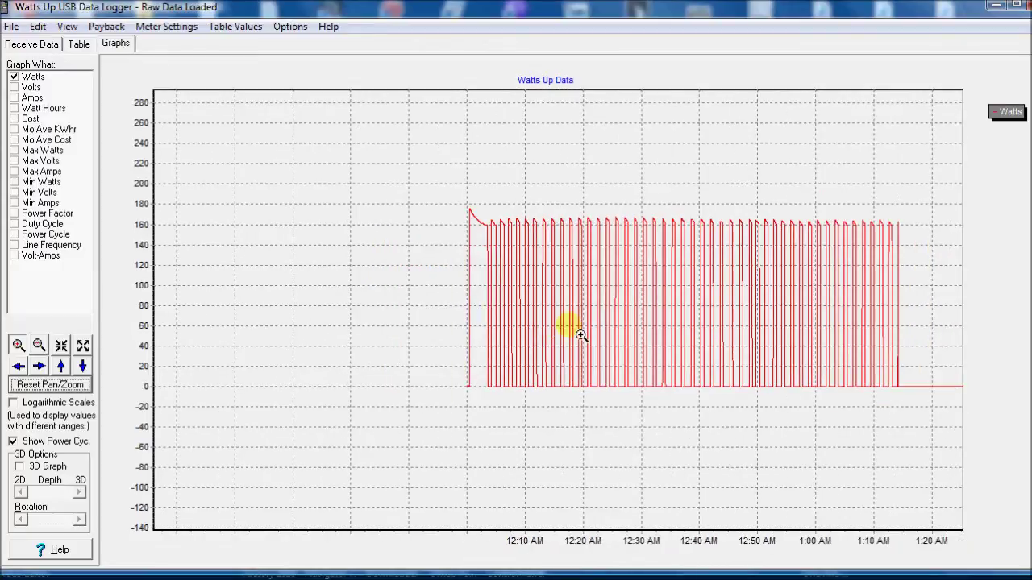
click(595, 313)
click(572, 295)
click(568, 317)
click(524, 362)
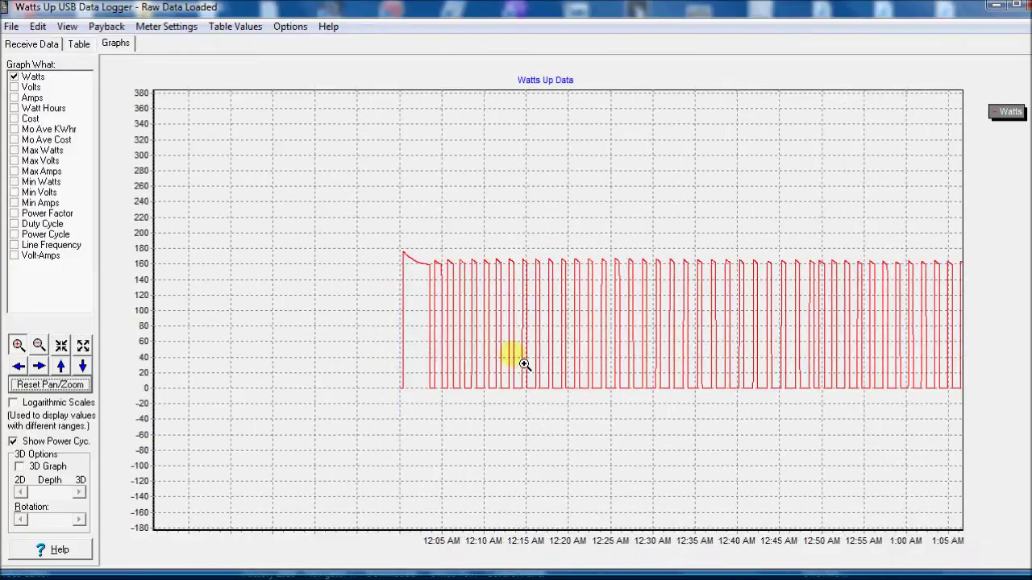
click(525, 361)
click(543, 320)
click(592, 307)
click(580, 326)
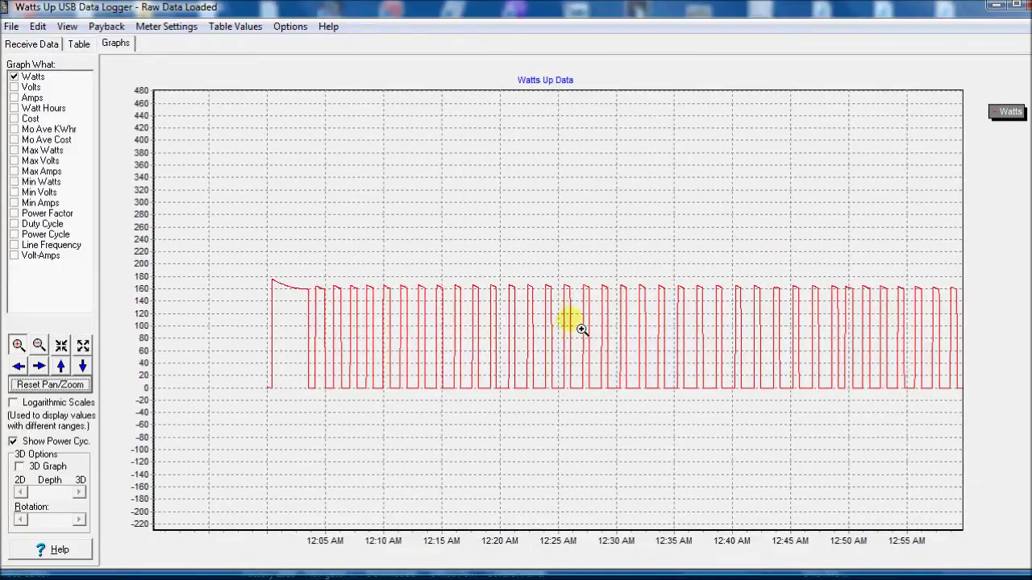
click(569, 337)
click(535, 304)
click(523, 307)
click(525, 318)
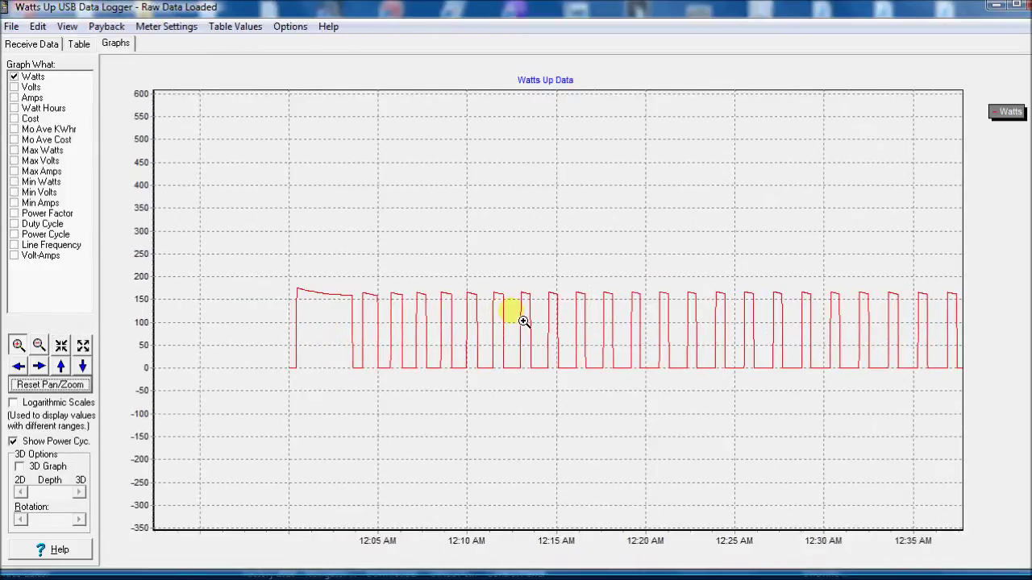
click(525, 324)
click(535, 323)
click(552, 325)
click(554, 325)
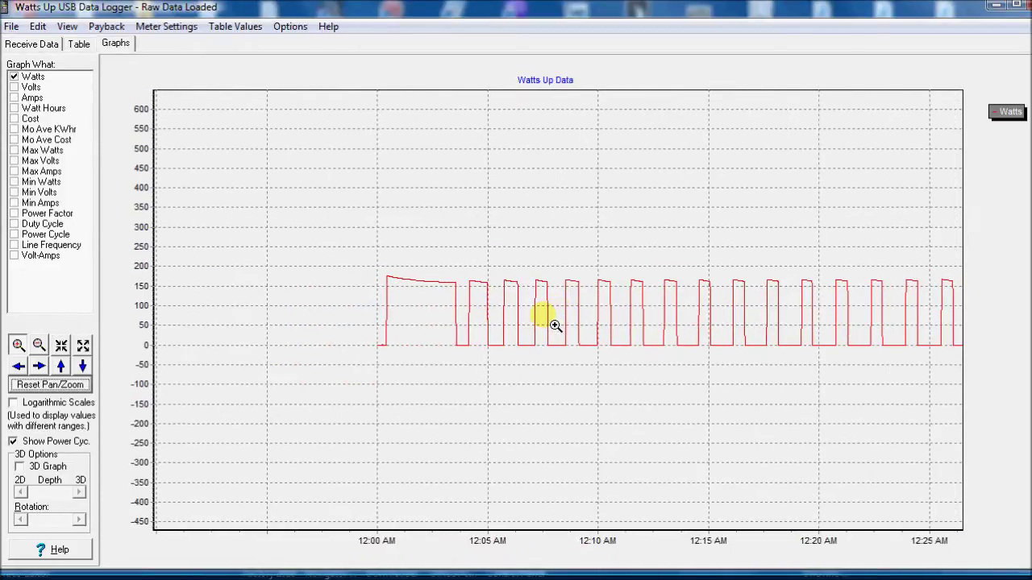
click(554, 325)
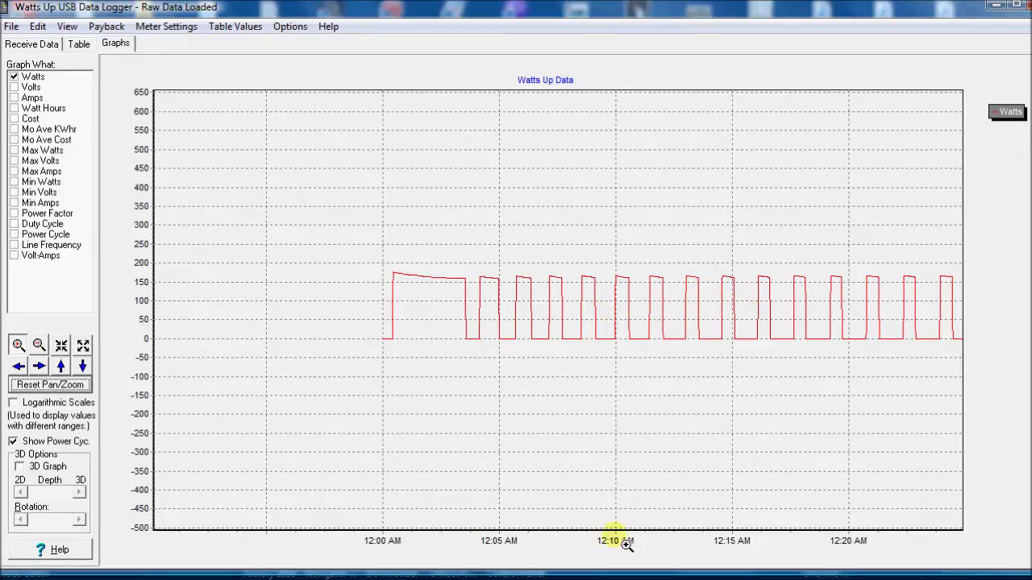
- Pan to later times and zoom to show the 0–167 W on–off cycles around 12:25–12:31 AM
click(40, 367)
click(40, 366)
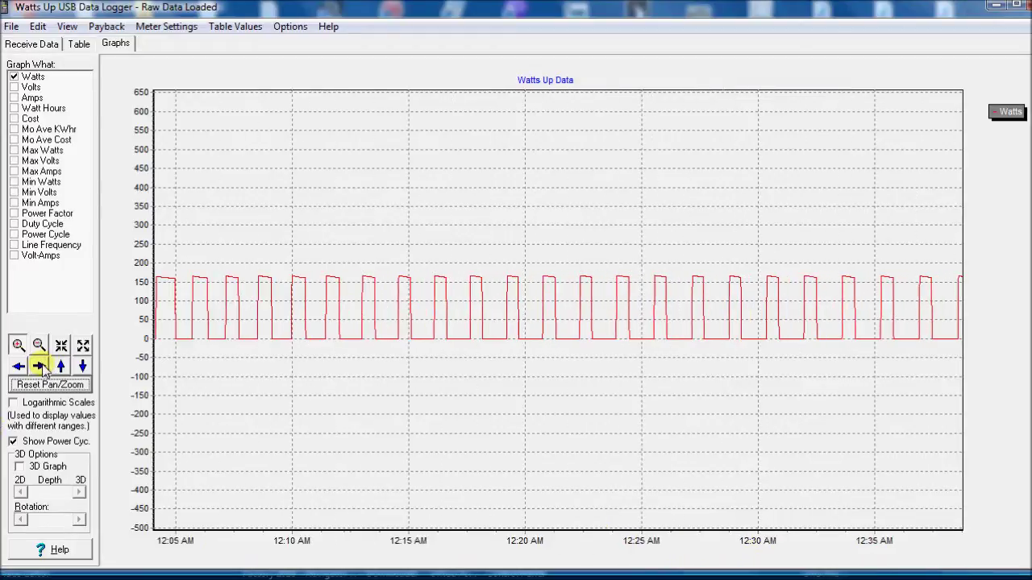
click(41, 367)
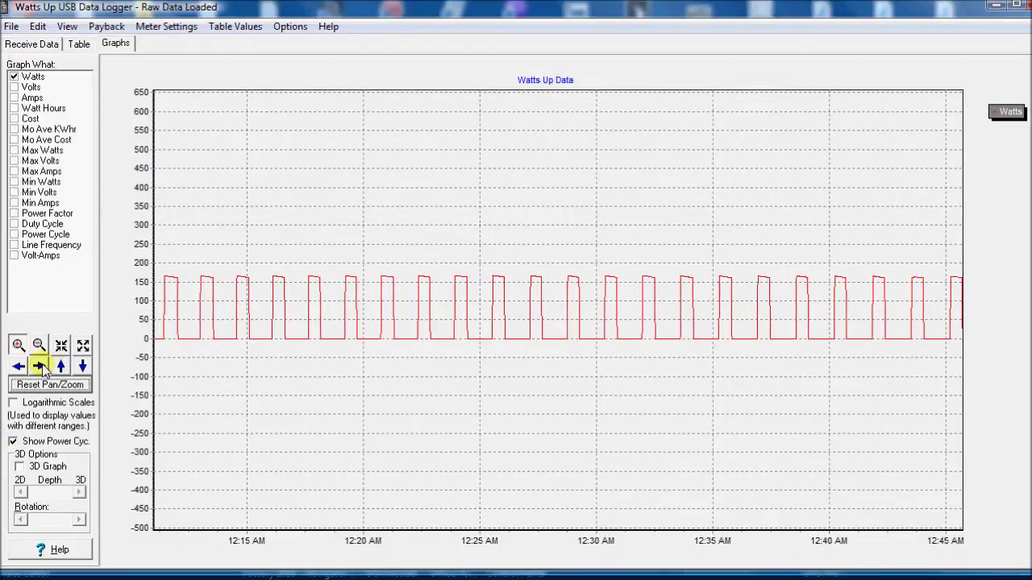
click(84, 346)
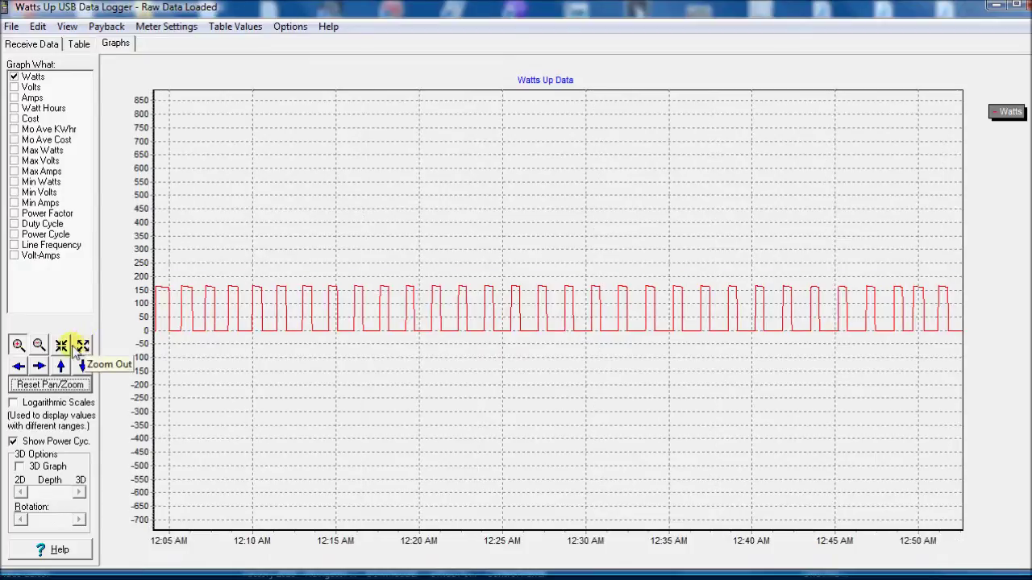
click(62, 345)
click(62, 345)
click(62, 345)
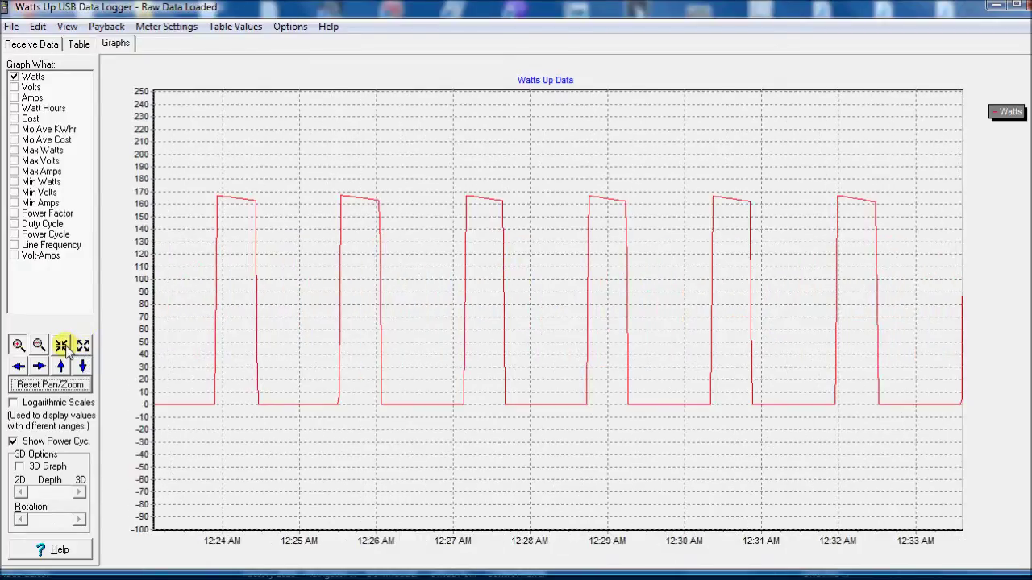
click(62, 345)
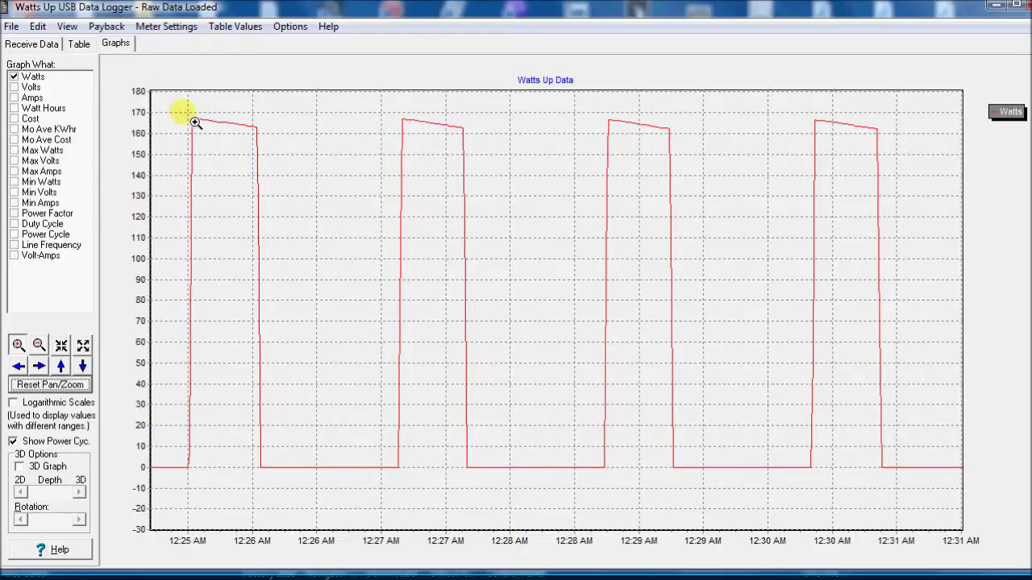
- Switch the Watts graph to 3D and reduce its depth
click(20, 467)
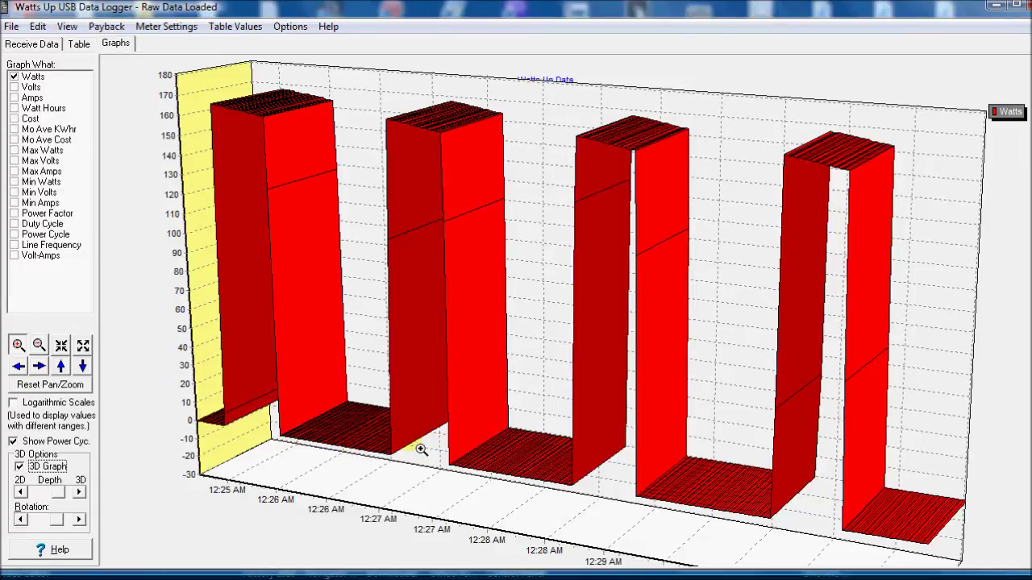
click(74, 493)
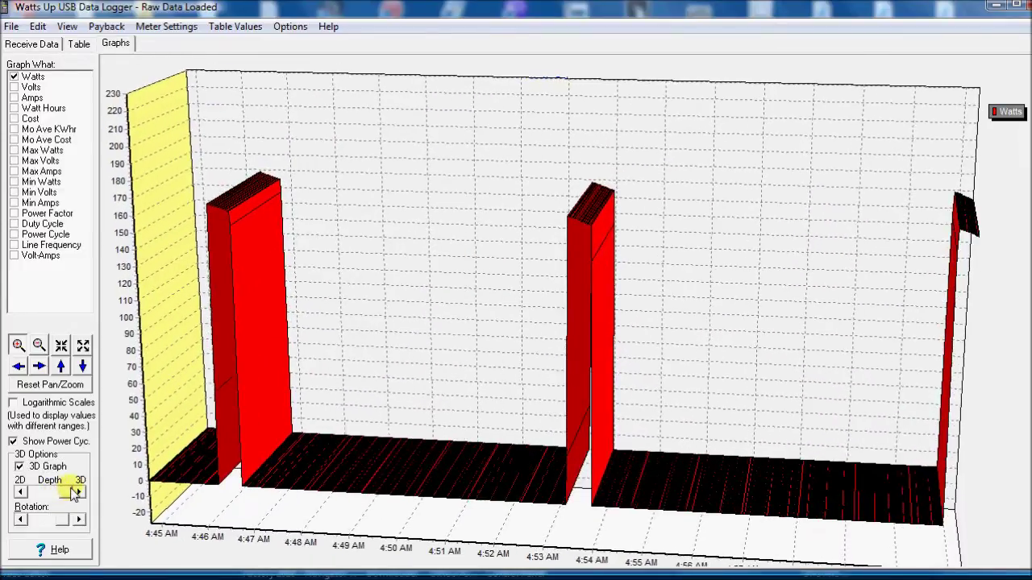
drag(64, 494, 58, 518)
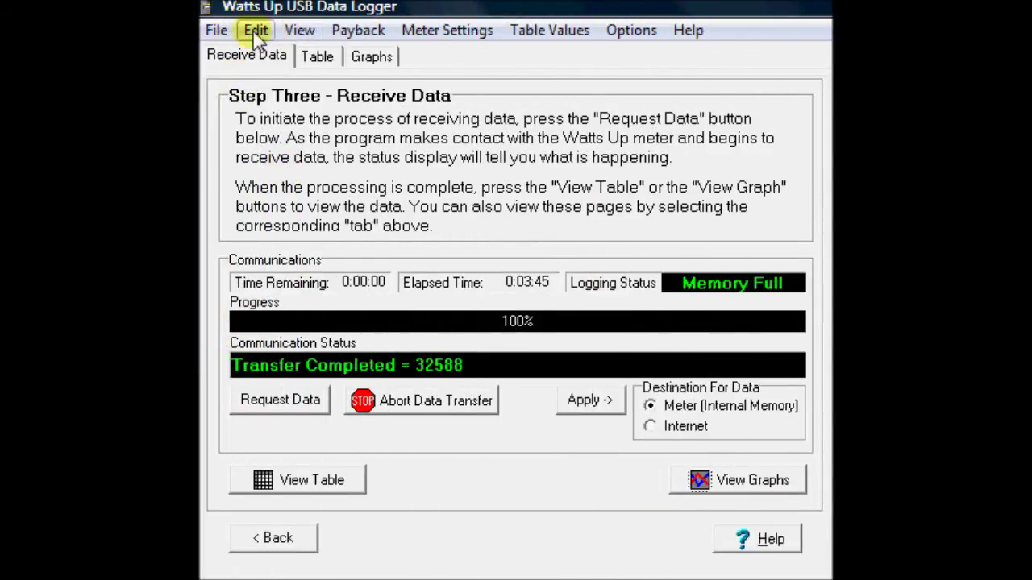
- Open the Edit menu's copy options, then move across to the View menu
click(256, 32)
mouse_move(292, 30)
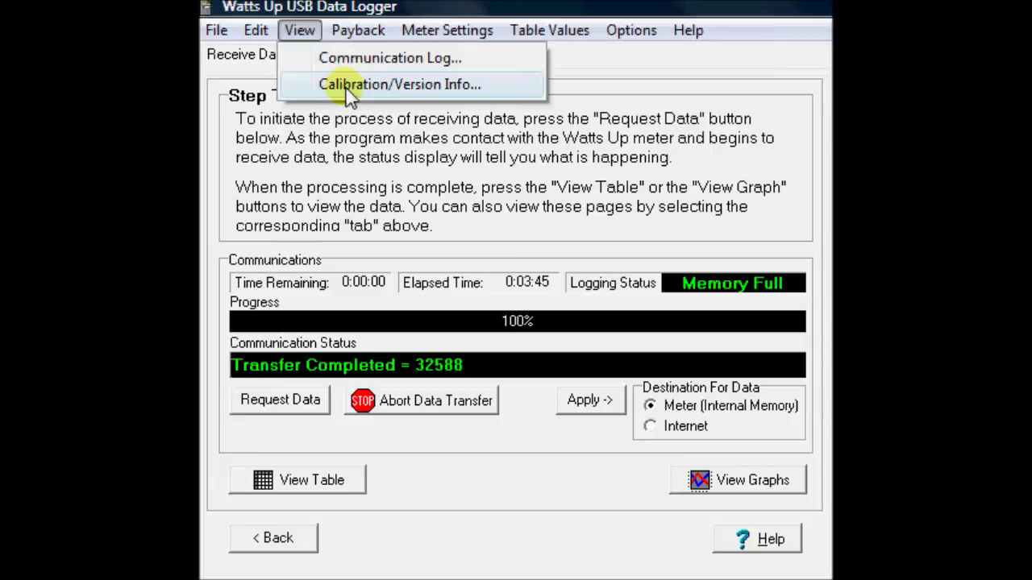
click(306, 32)
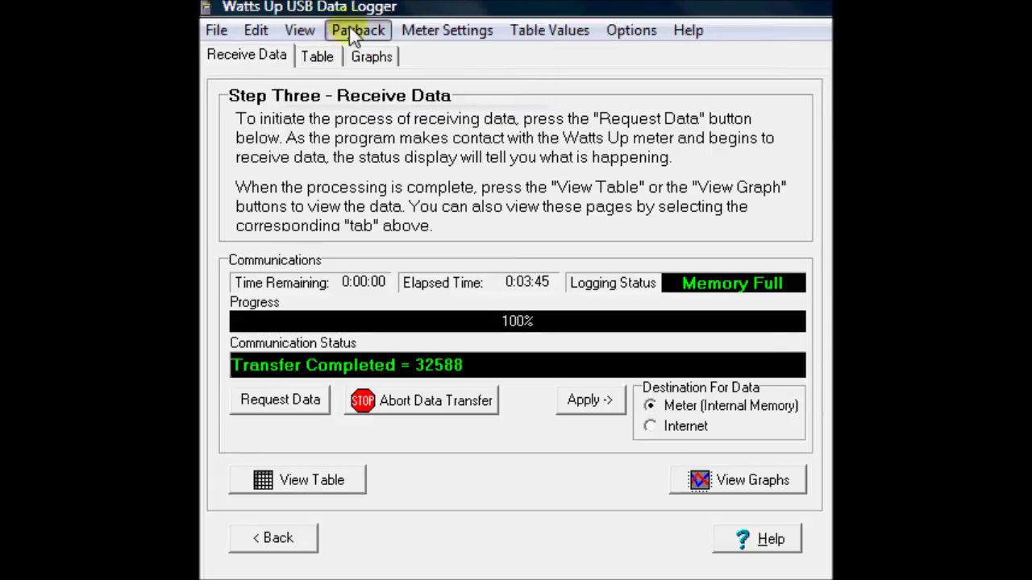
click(352, 32)
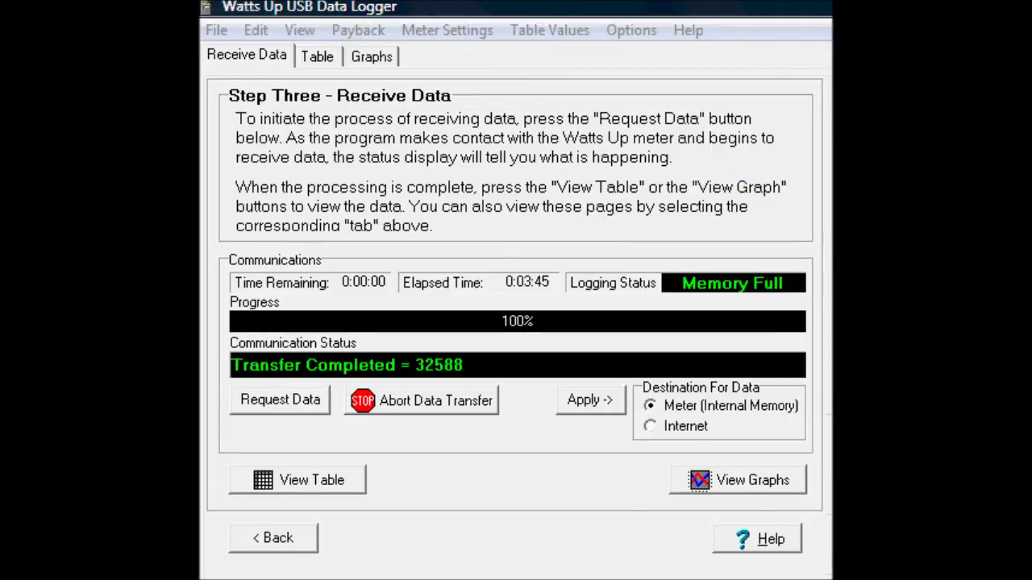
drag(506, 62, 474, 54)
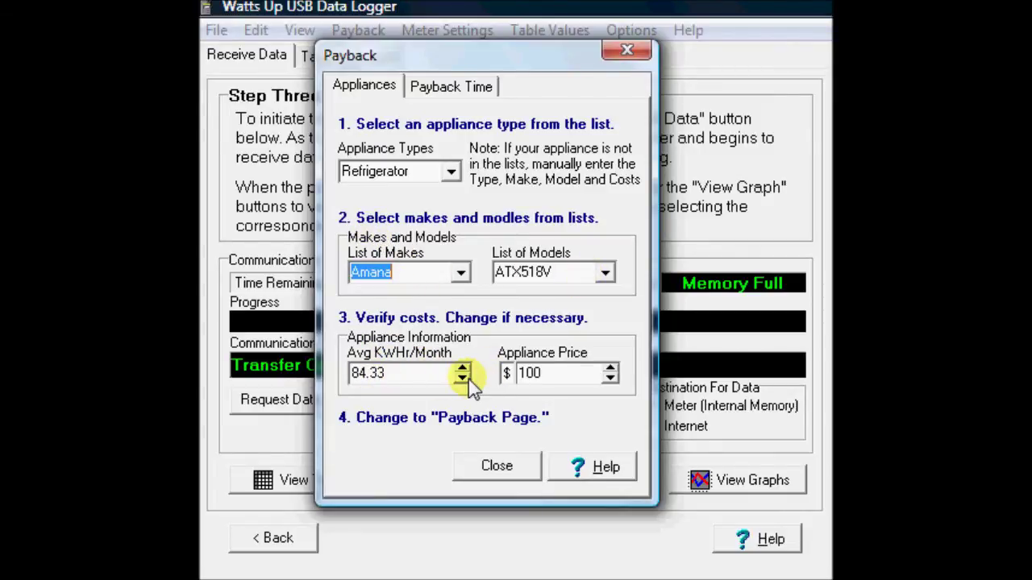
click(453, 87)
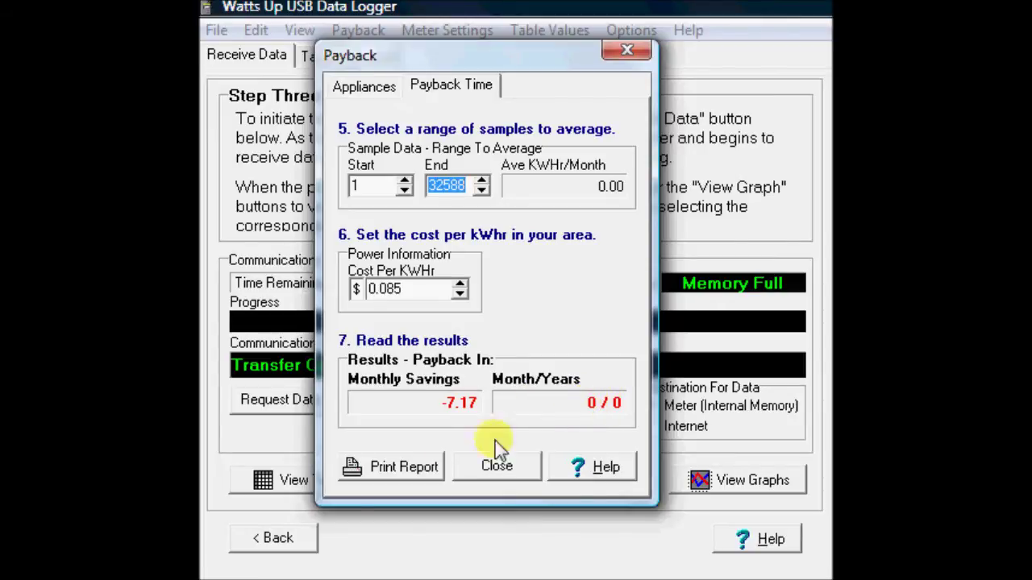
click(627, 55)
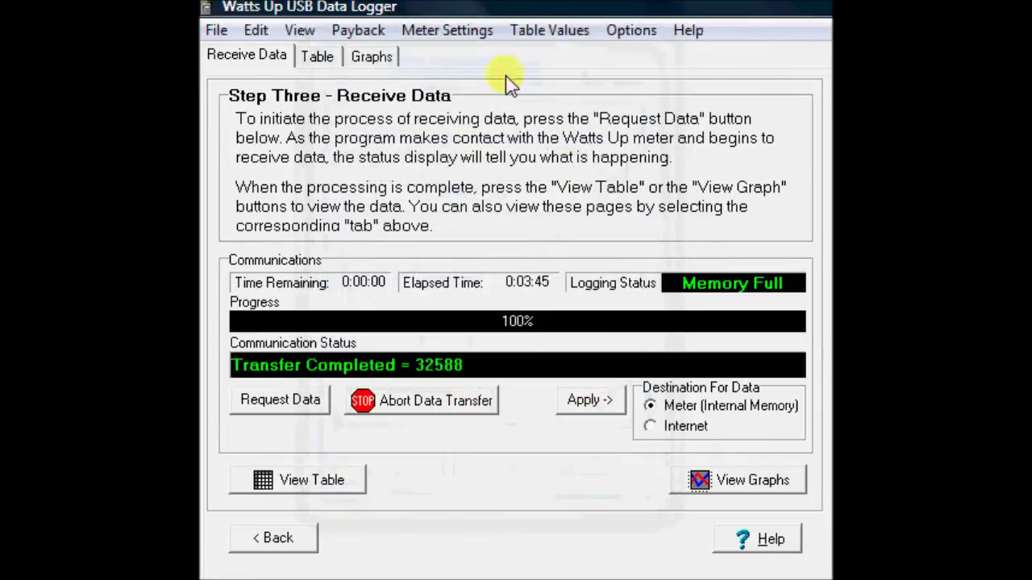
- Open Meter Settings, move it aside, and select the 20-watt Duty Cycle Threshold field
click(449, 32)
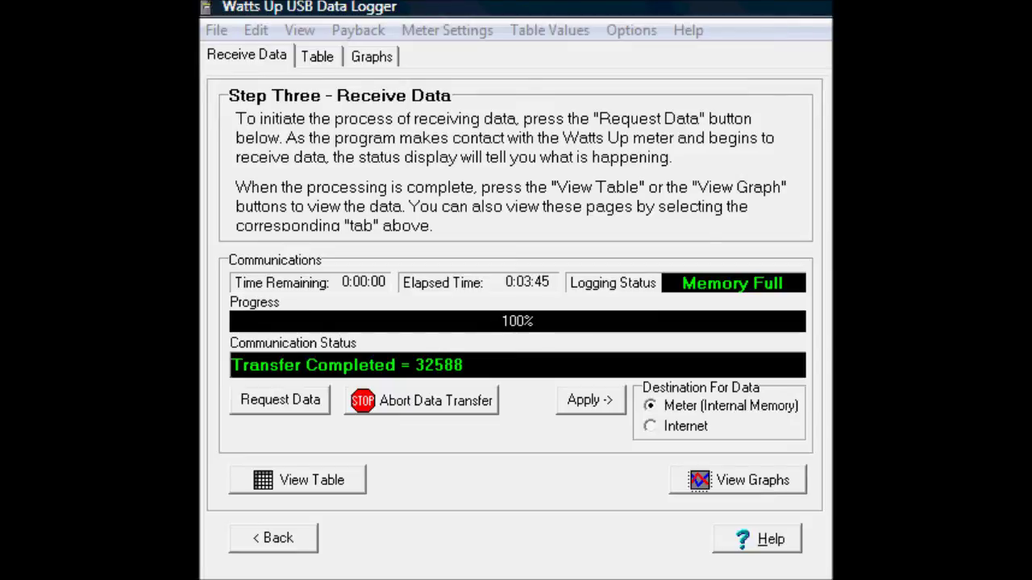
drag(566, 23, 516, 36)
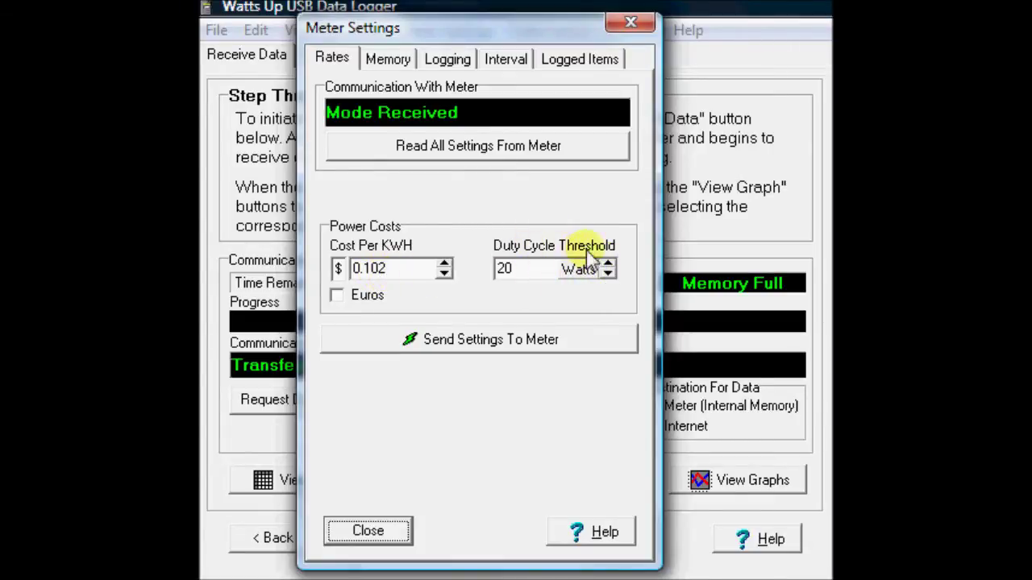
click(499, 270)
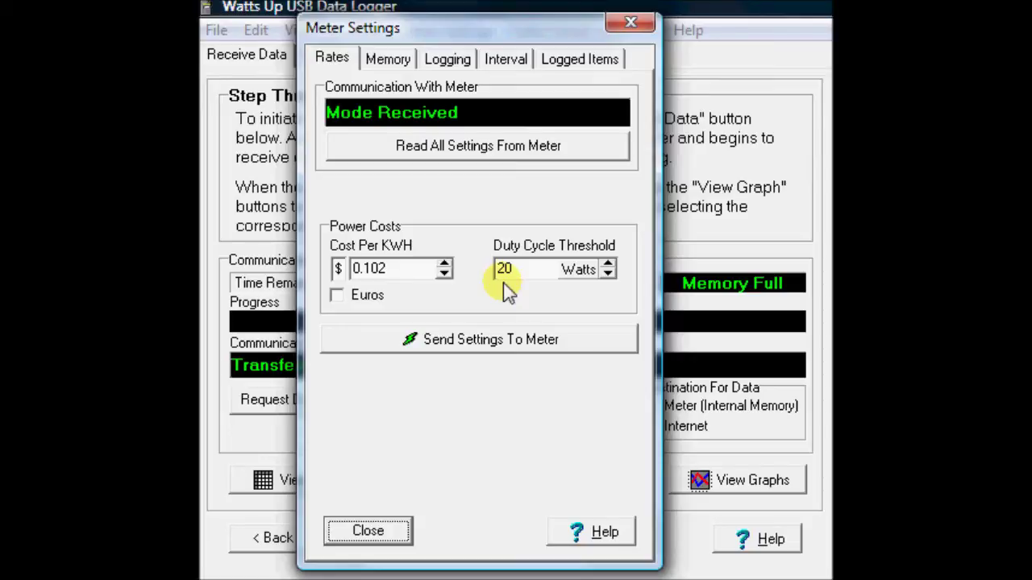
- Browse the Memory and Logging tabs to the Interval page: 1-second interval, 0 Days 9:03:09 duration
click(389, 64)
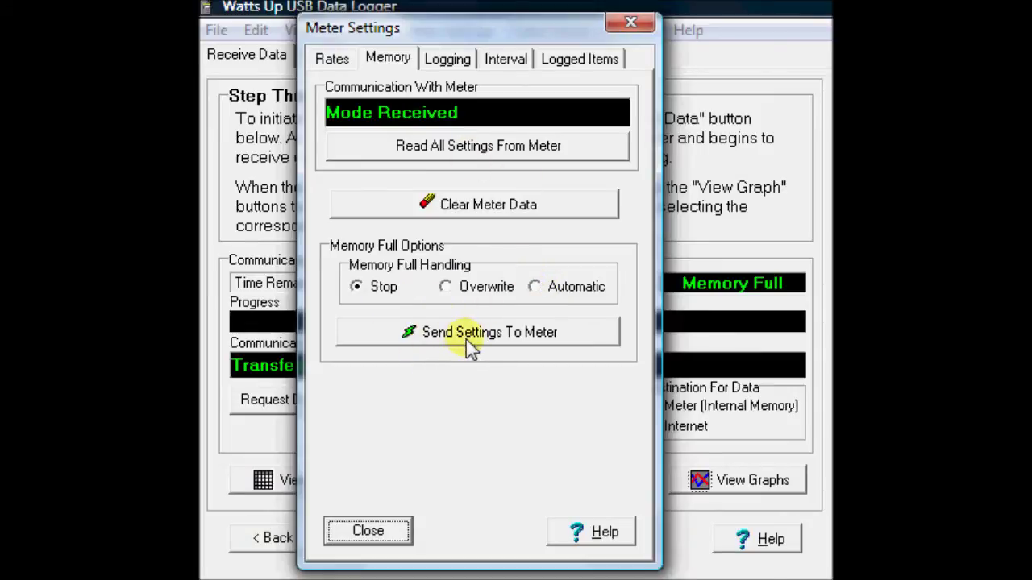
click(448, 61)
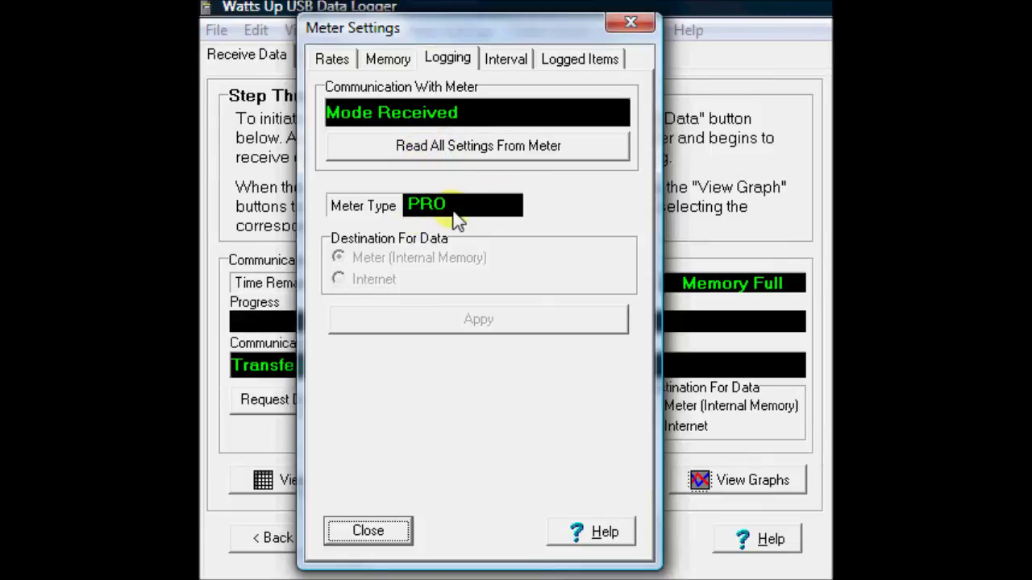
click(494, 63)
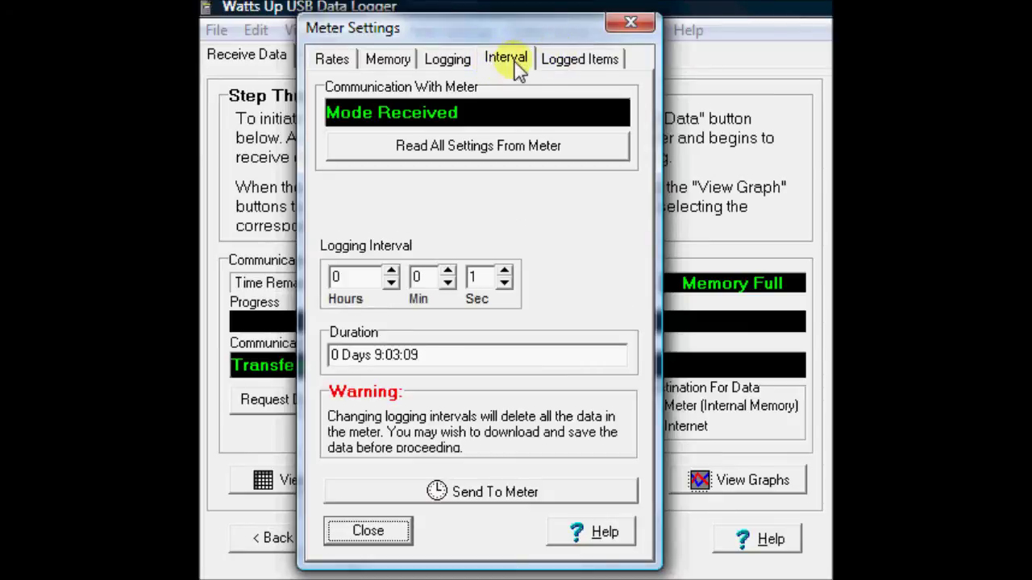
- Check Volts and Amps alongside Watts in the Logged Items list
click(567, 64)
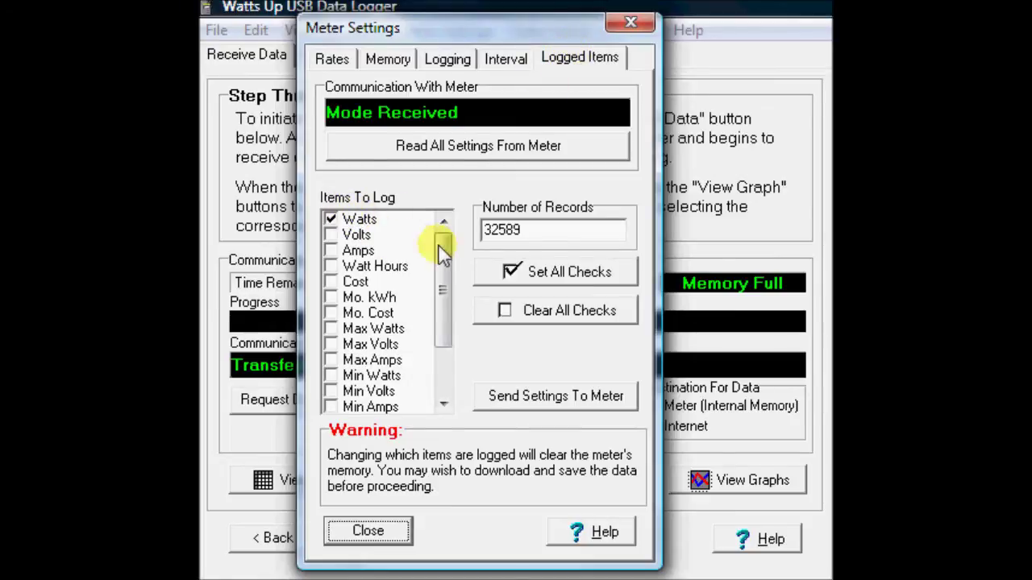
mouse_move(444, 249)
mouse_down()
mouse_move(437, 313)
mouse_move(438, 232)
mouse_up()
click(510, 63)
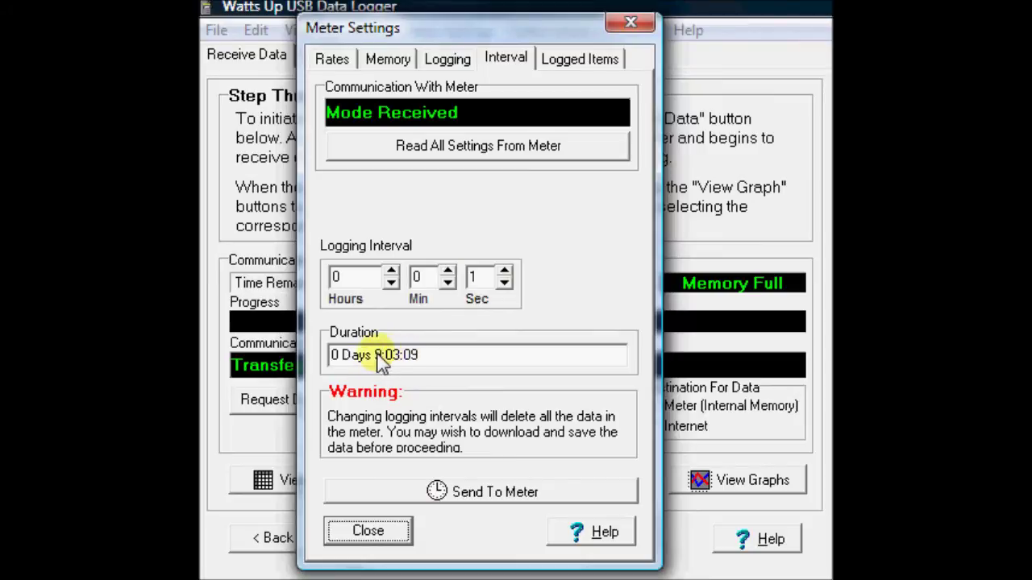
click(558, 59)
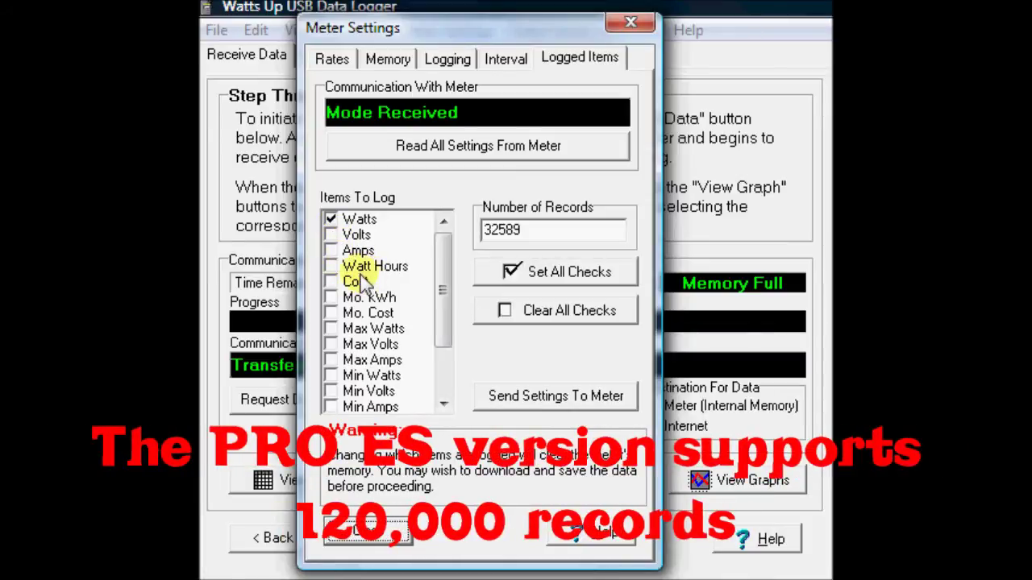
click(332, 235)
click(331, 251)
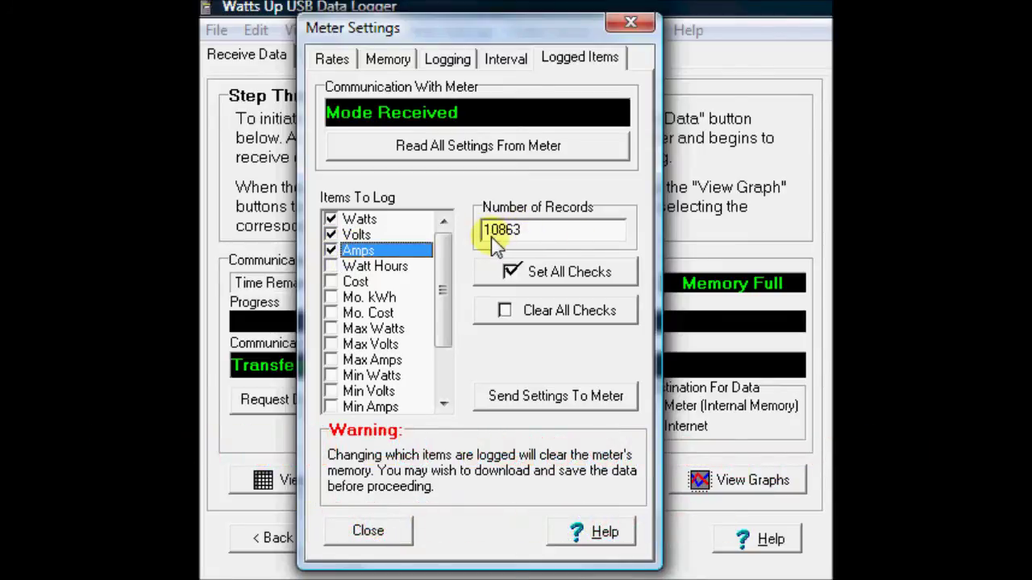
- Raise the logging interval to 2 seconds
click(495, 63)
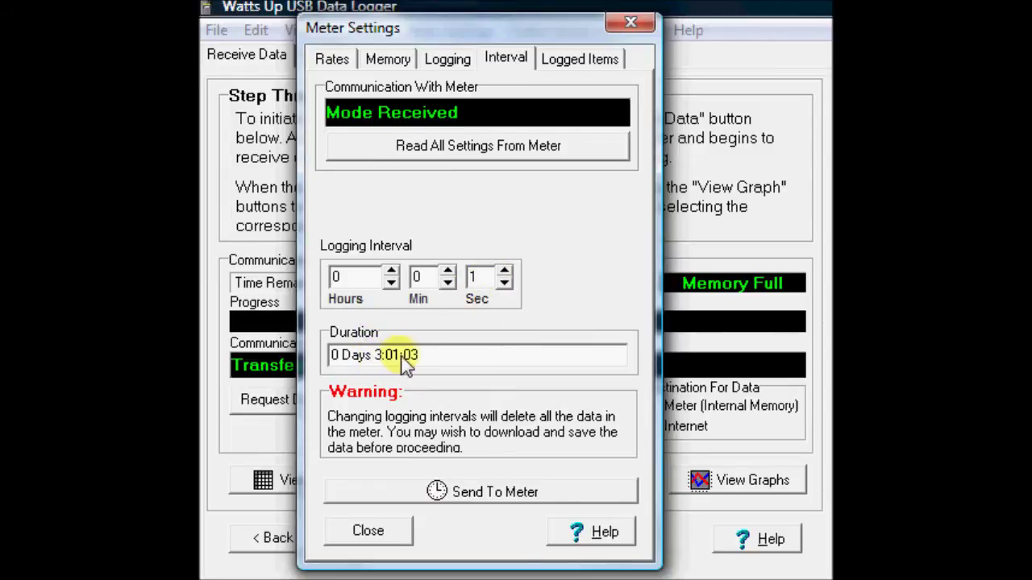
click(504, 274)
click(562, 59)
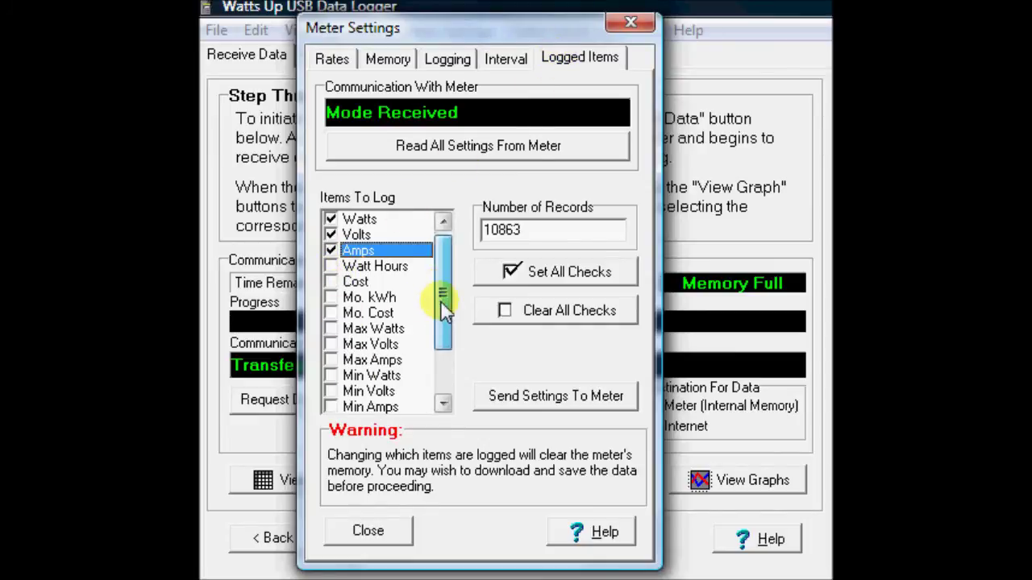
- Check every logged item and view the resulting logging duration
drag(440, 301, 492, 367)
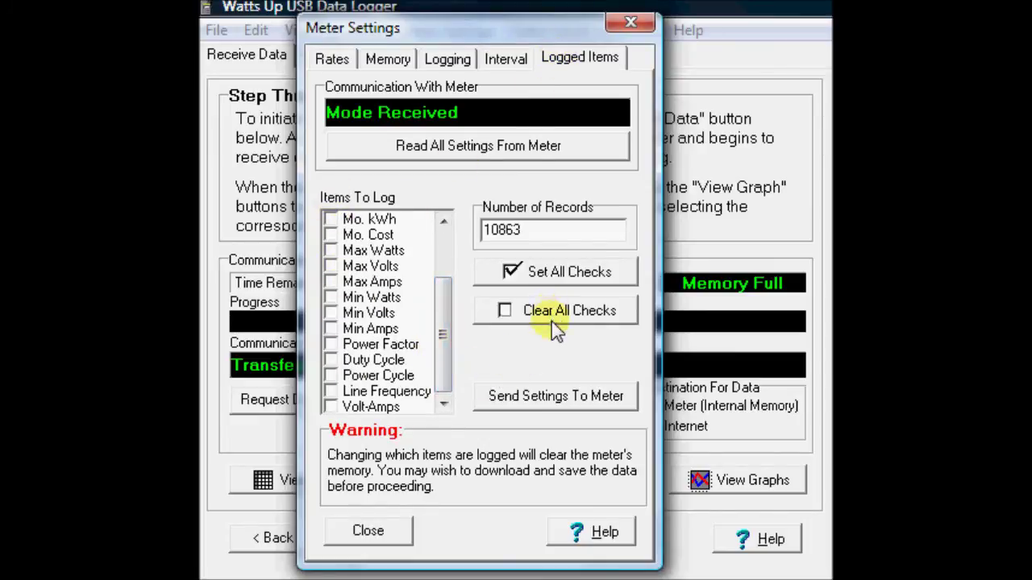
click(553, 272)
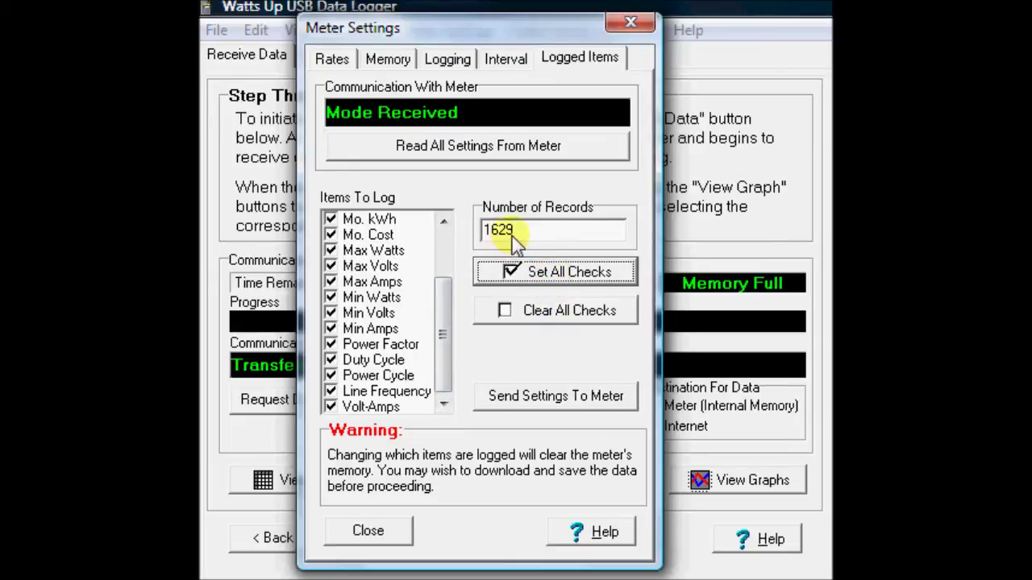
click(505, 63)
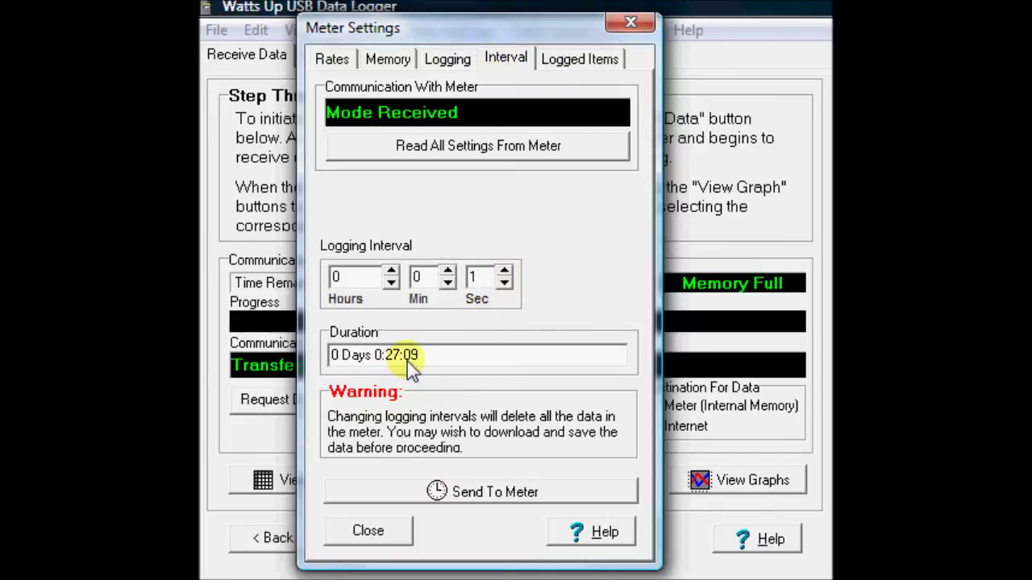
click(601, 58)
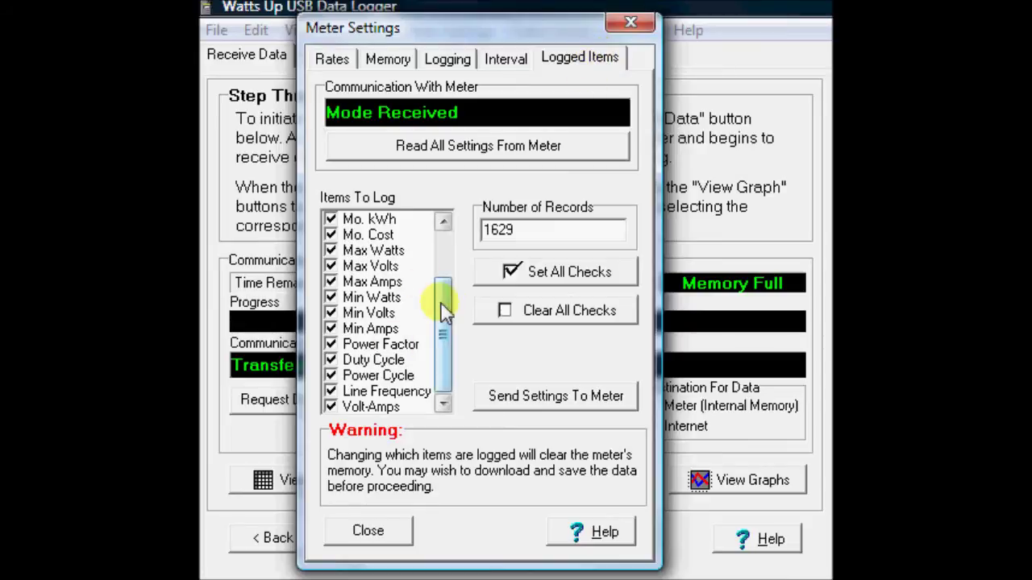
- Log only Watts (32589 records), send the settings to the meter, and close Meter Settings
drag(444, 306, 445, 253)
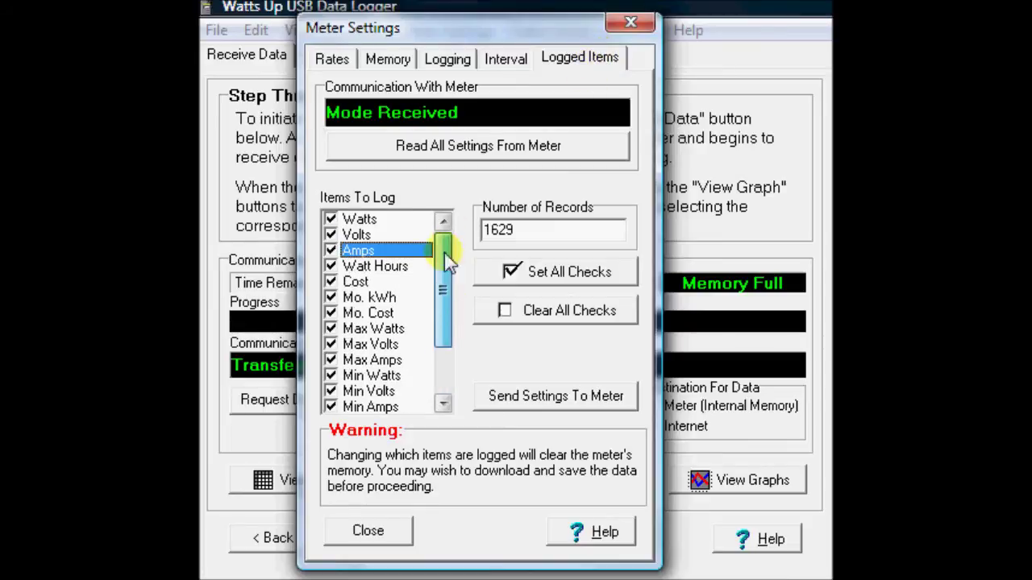
click(330, 234)
click(330, 251)
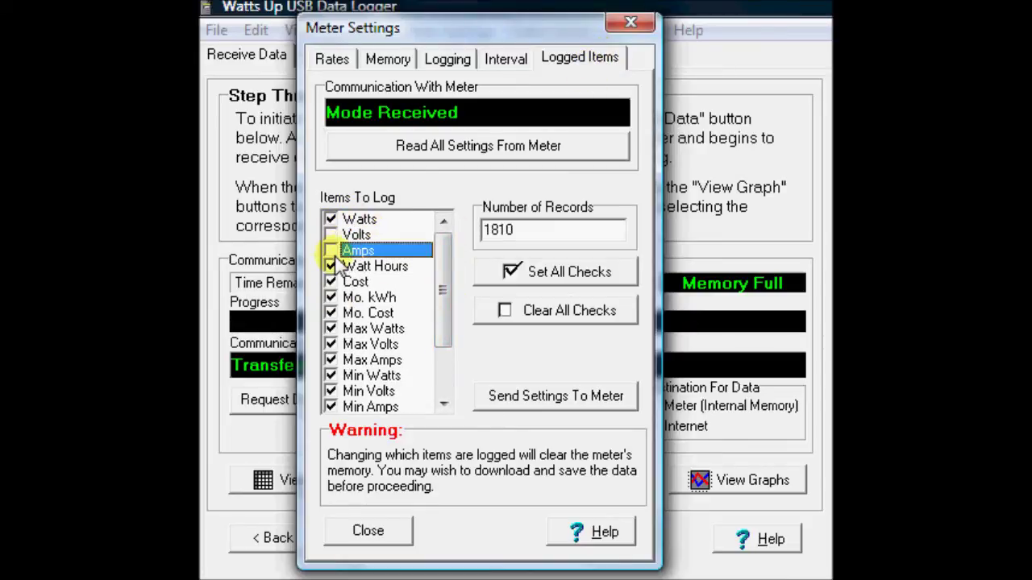
click(568, 311)
click(331, 219)
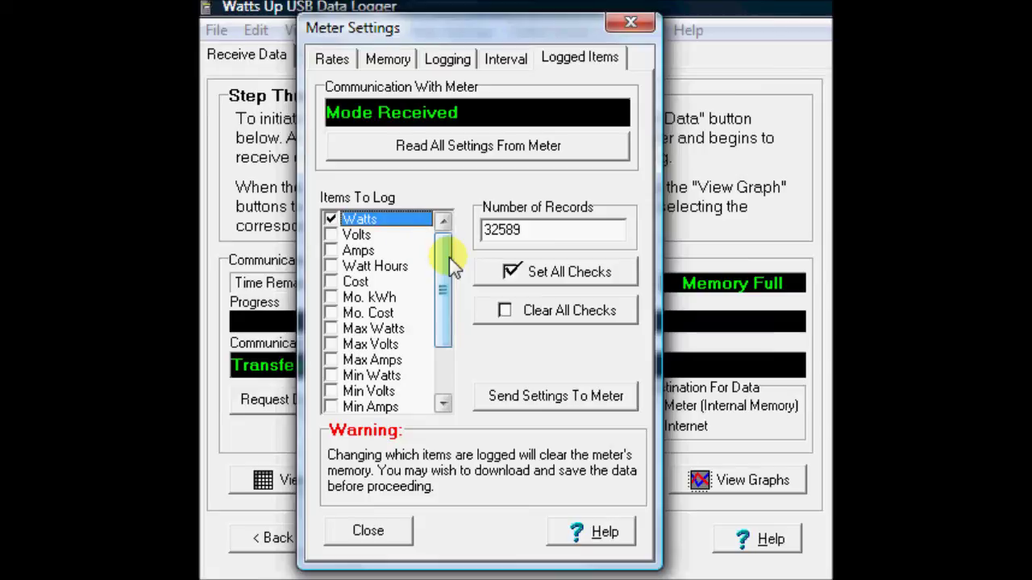
click(514, 59)
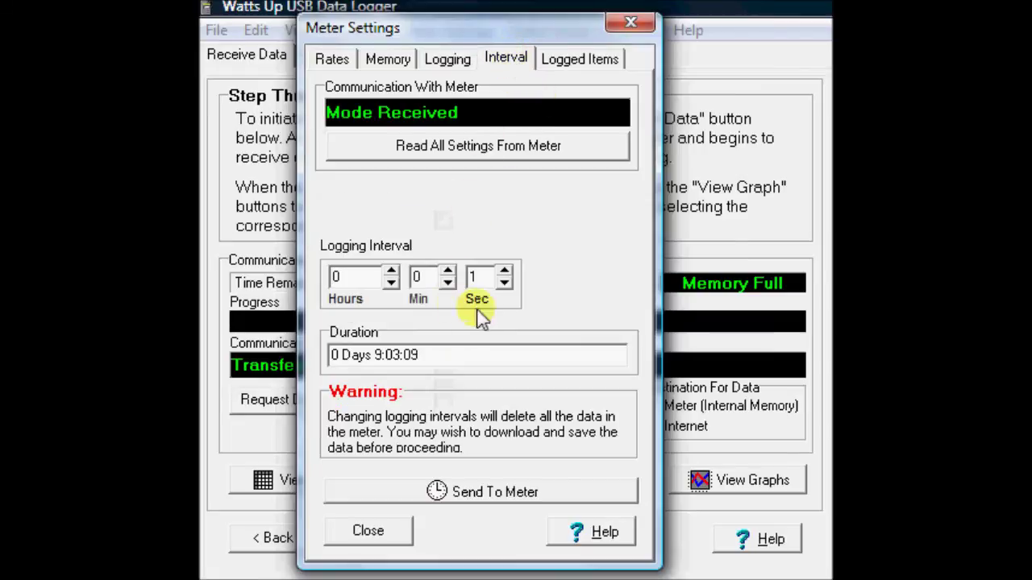
click(579, 64)
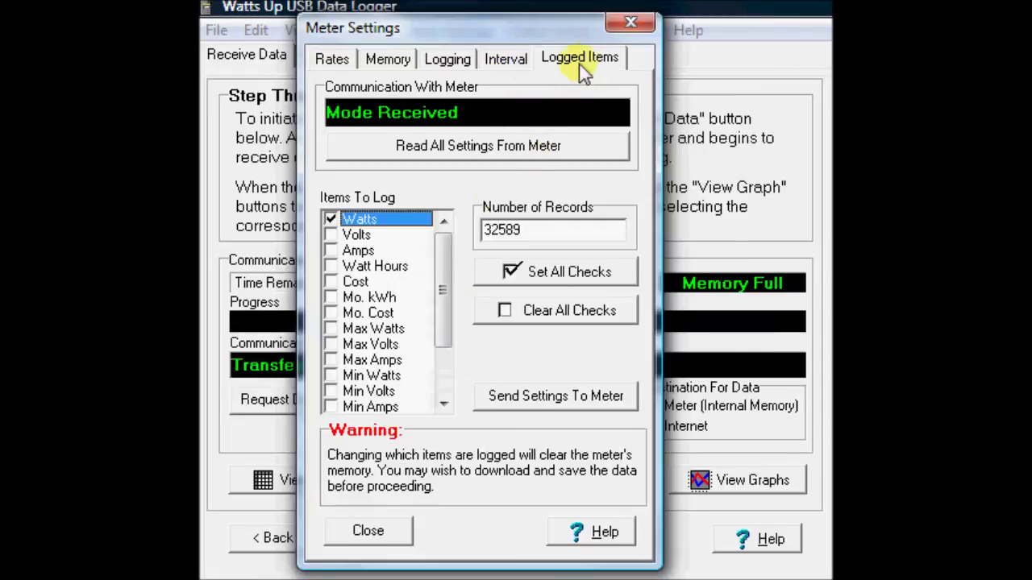
click(539, 403)
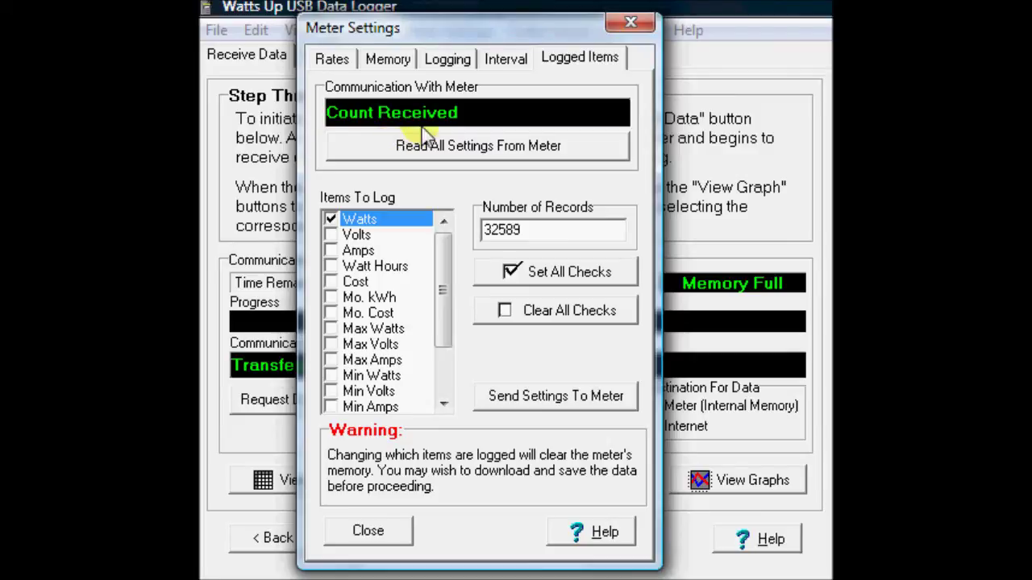
click(629, 21)
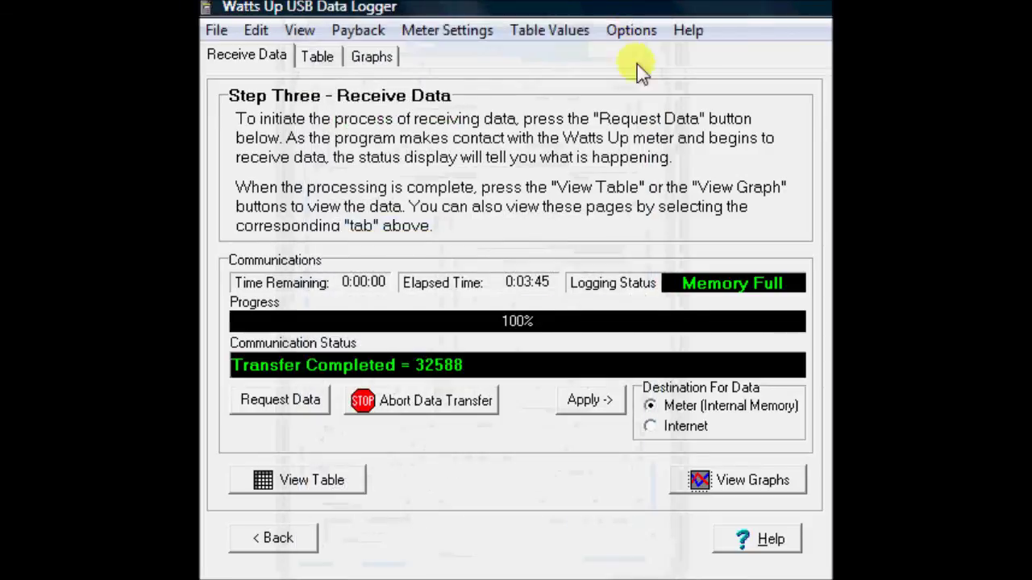